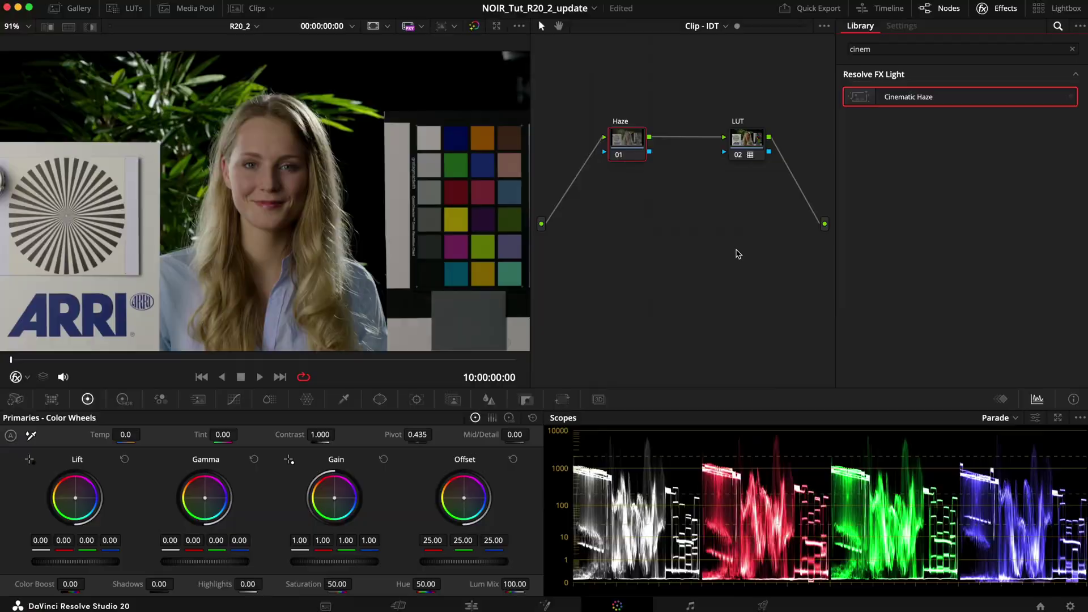
- Apply Cinematic Haze to node 01, enlarge the viewer, and keep input color space at Use timeline
left_click_drag(921, 97, 636, 141)
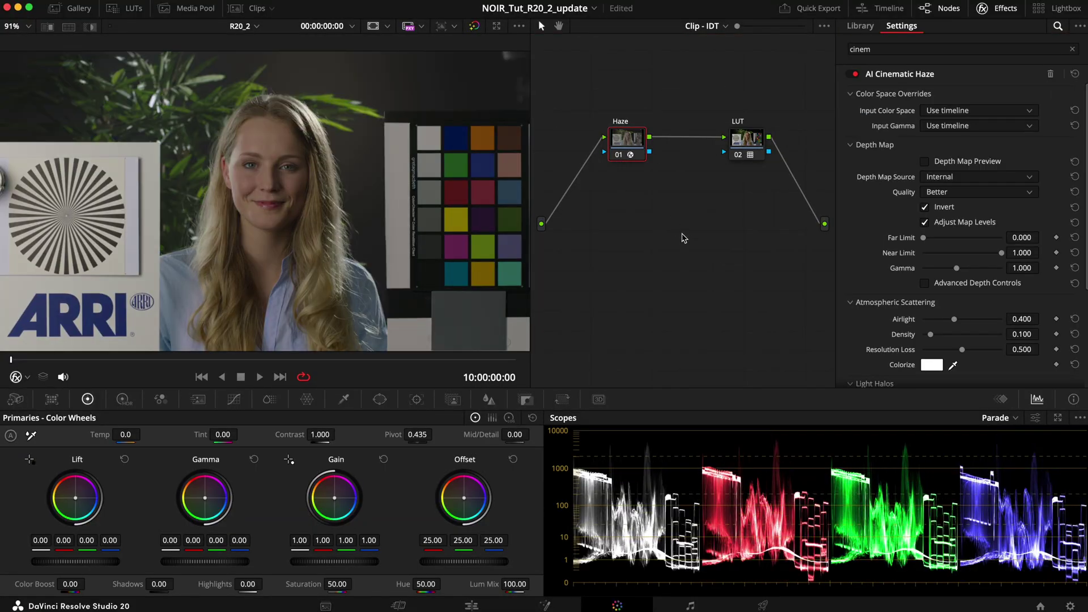
key("alt+f")
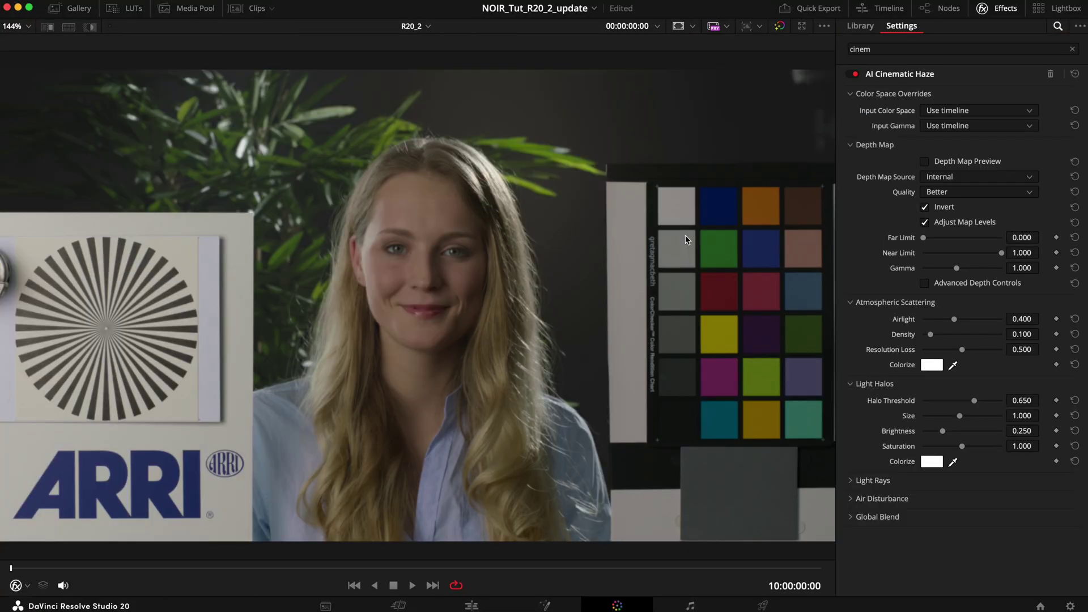
left_click(991, 114)
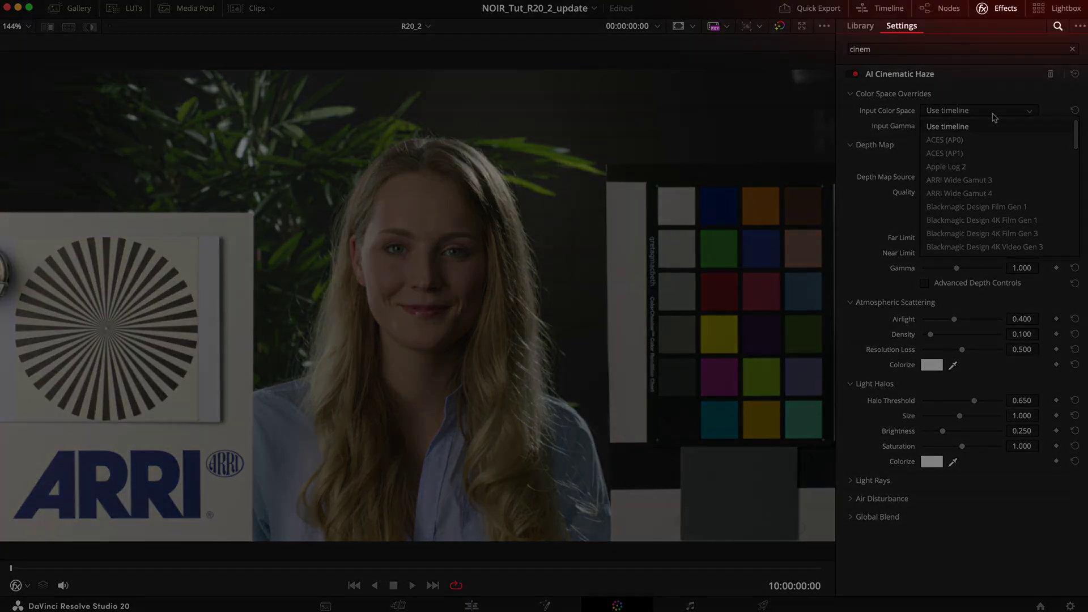
left_click(993, 117)
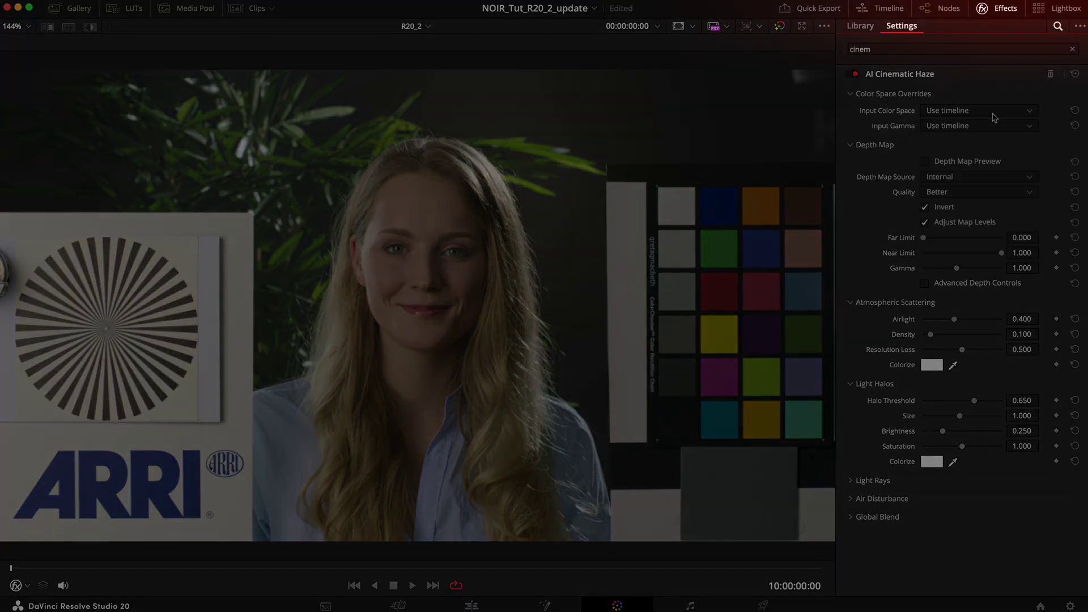
- Keep the depth map source Internal at Better quality and turn on Depth Map Preview
left_click(979, 162)
left_click(978, 163)
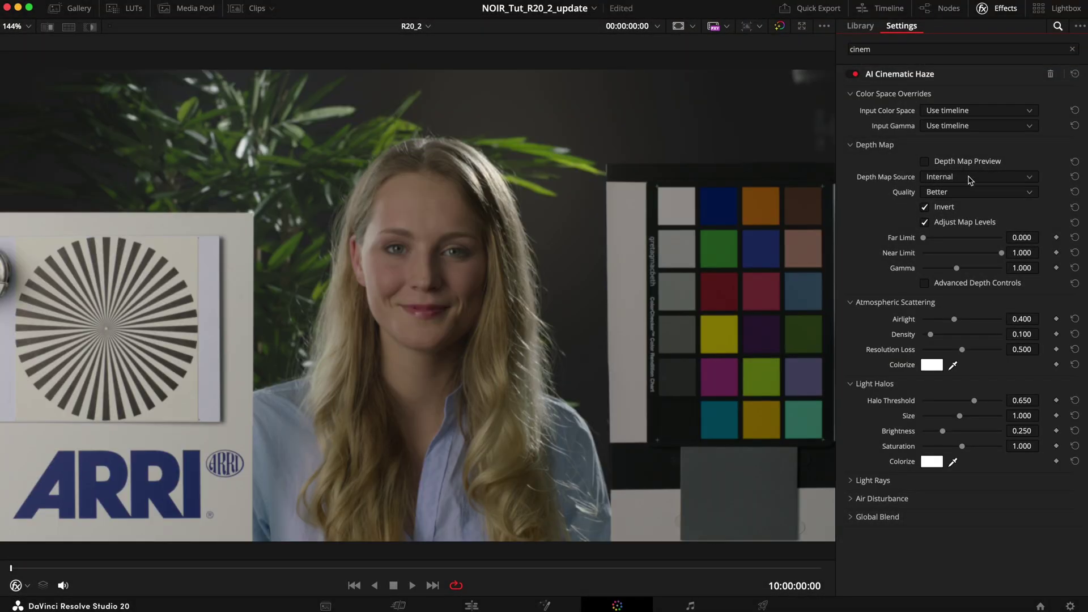
left_click(970, 180)
left_click(967, 193)
left_click(967, 192)
left_click(967, 194)
left_click(989, 161)
- Test Far Limit, Near Limit and Target Depth isolation, resetting them to 1.000 and disabling isolation
mouse_move(926, 241)
left_mouse_down()
mouse_move(945, 250)
mouse_move(923, 244)
left_mouse_up()
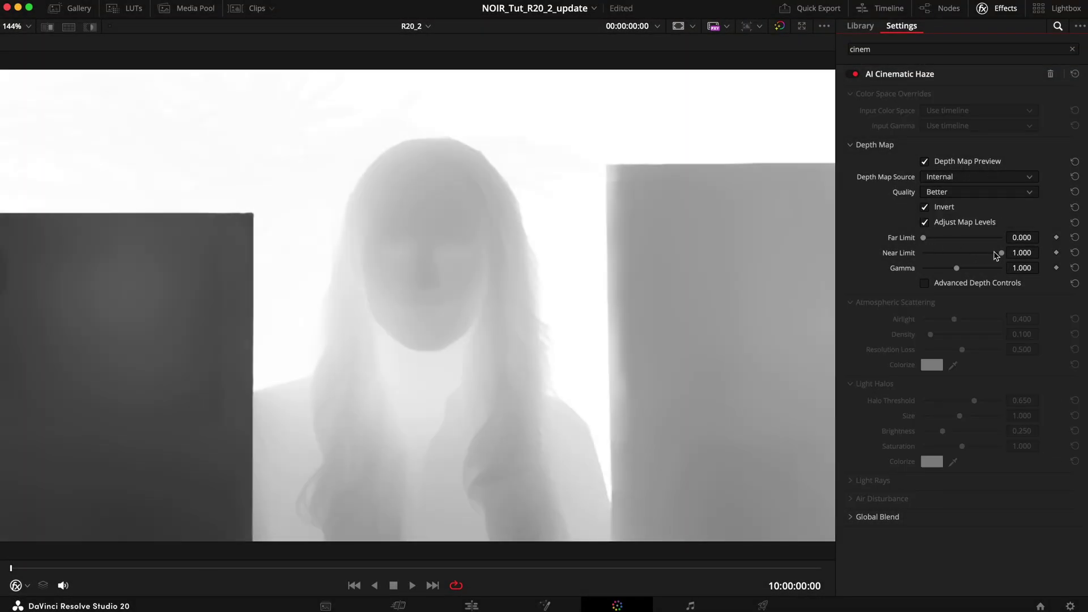
left_click_drag(1000, 253, 972, 258)
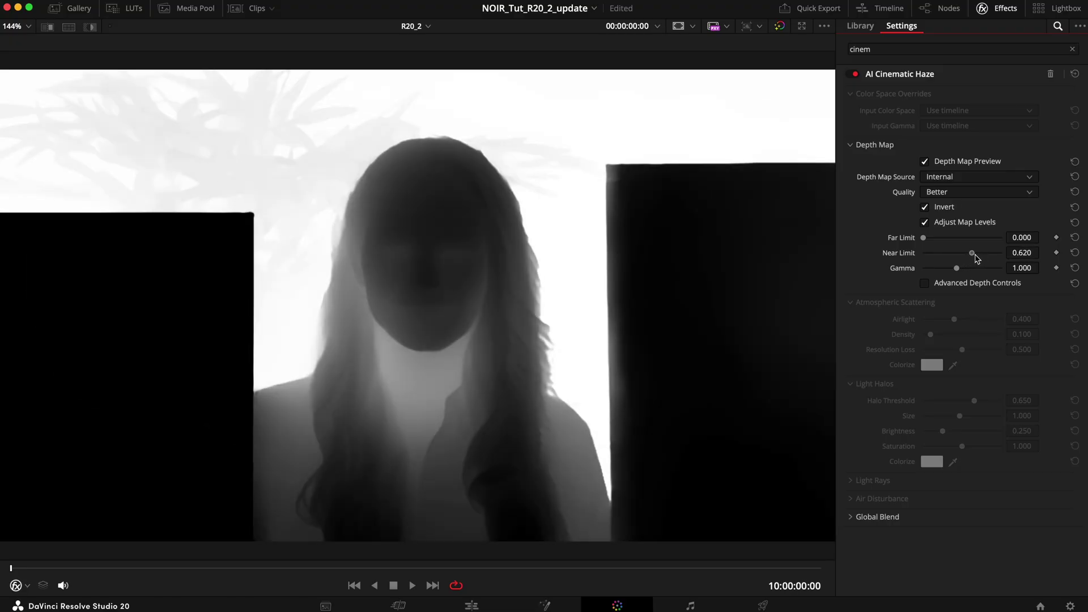
double_click(970, 254)
left_click(970, 286)
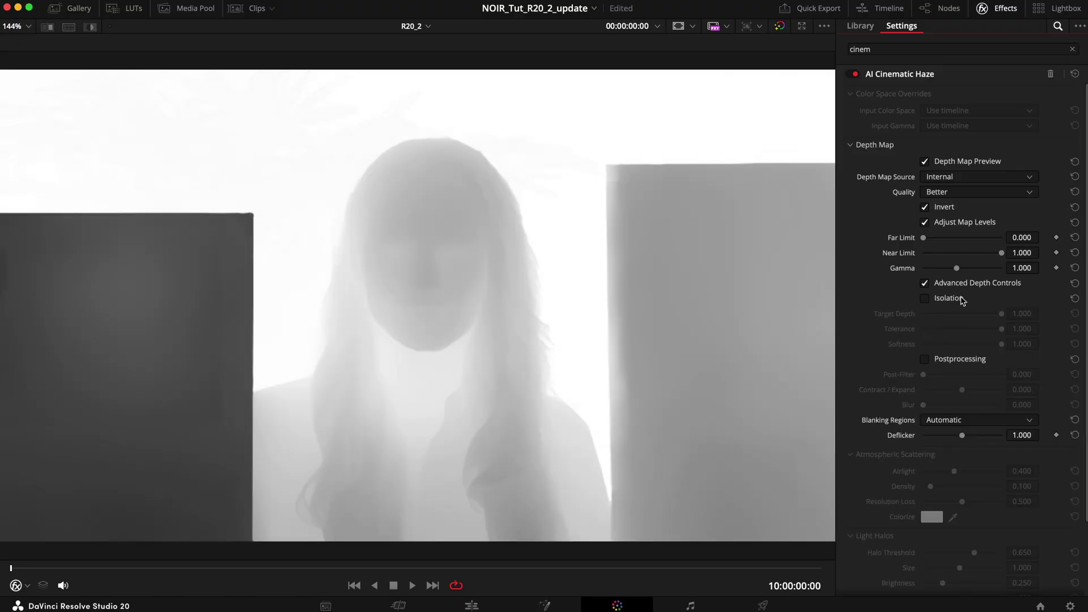
left_click(962, 300)
mouse_move(1001, 314)
left_mouse_down()
mouse_move(954, 317)
mouse_move(982, 317)
left_mouse_up()
double_click(981, 317)
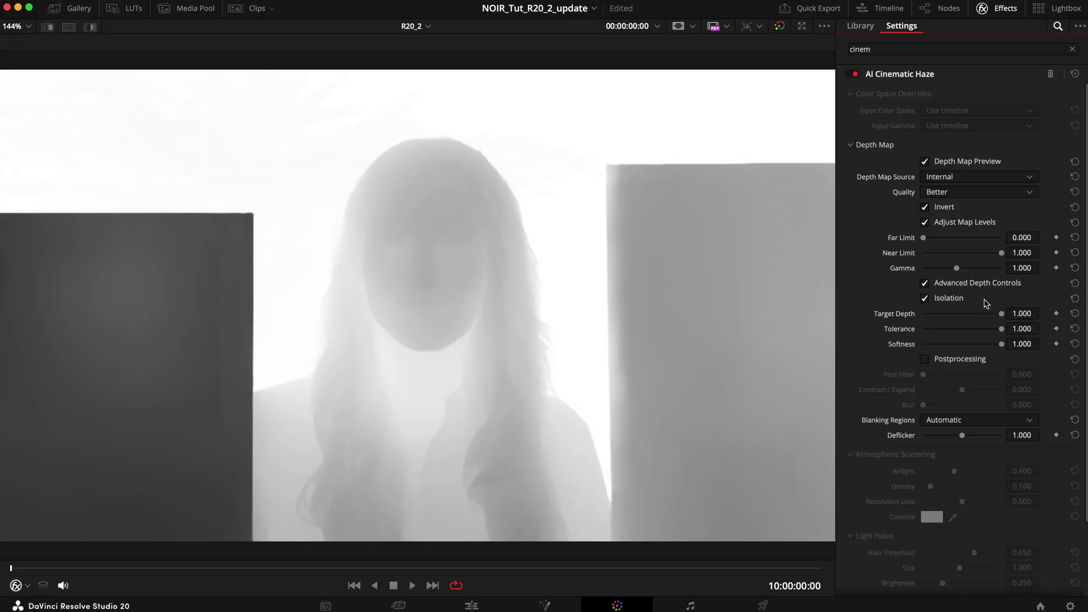
left_click(957, 302)
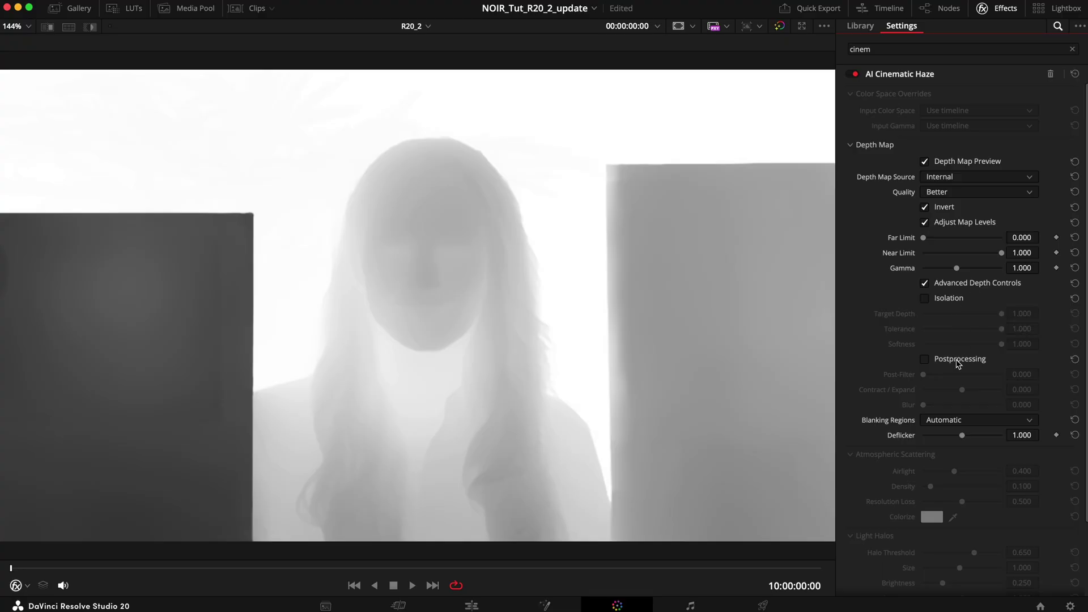
- Try postprocessing at Post-Filter 0.047, turn it off, leave the depth preview, and raise Airlight to 0.504
left_click(960, 360)
mouse_move(924, 375)
left_mouse_down()
mouse_move(992, 376)
mouse_move(906, 379)
left_mouse_up()
left_click(946, 361)
left_click(974, 284)
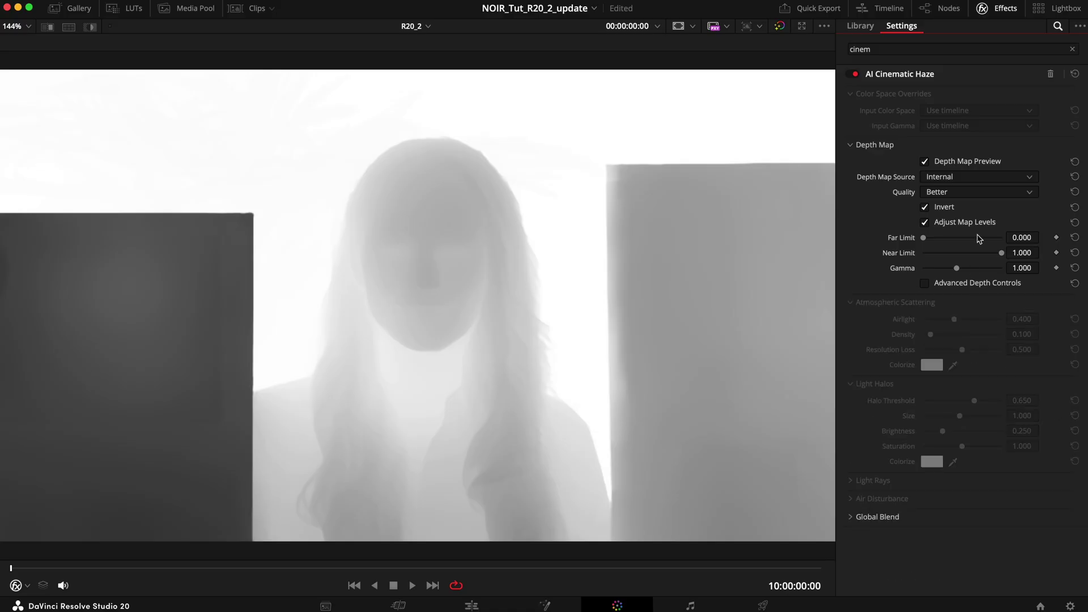
left_click(984, 162)
left_click_drag(955, 319, 989, 351)
- Reset Airlight to 0.400, then push Resolution Loss to 1.000 and reset it to 0.500
double_click(909, 321)
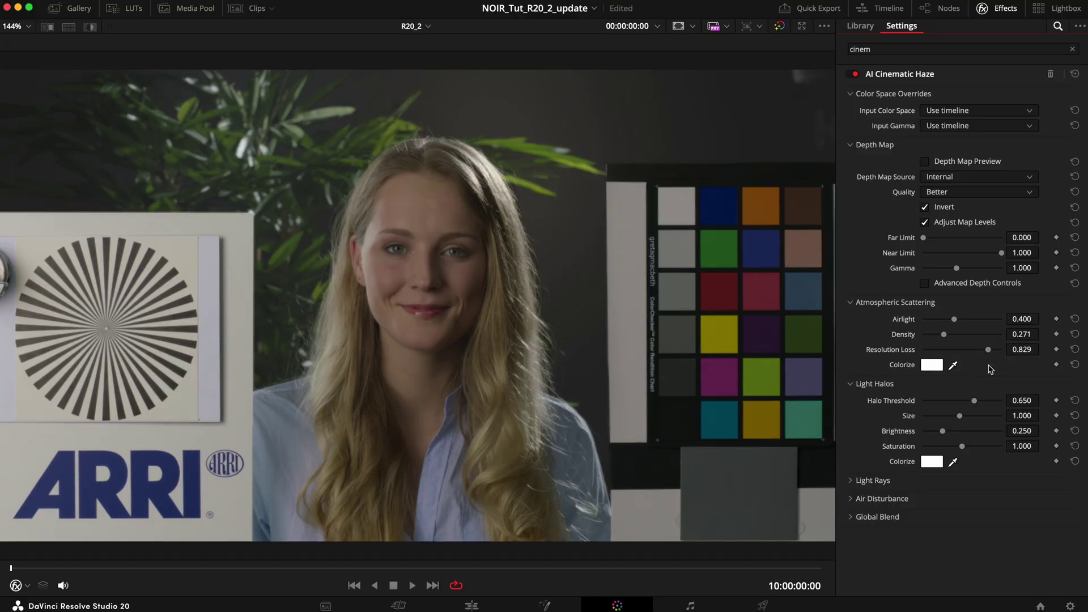
scroll(462, 136, "up", 10)
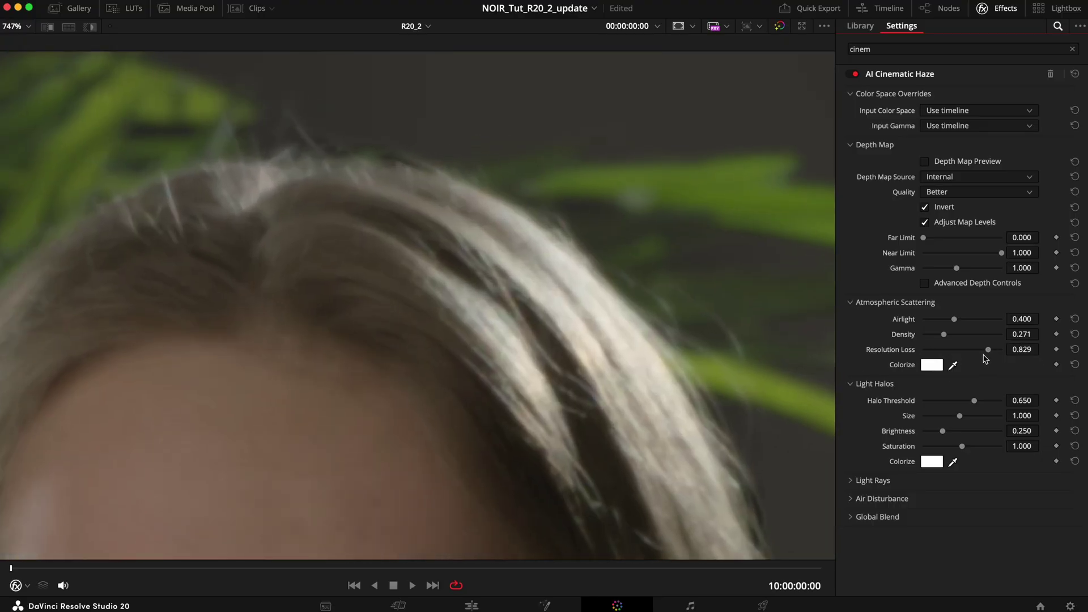
left_click_drag(989, 350, 1010, 353)
scroll(538, 263, "down", 10)
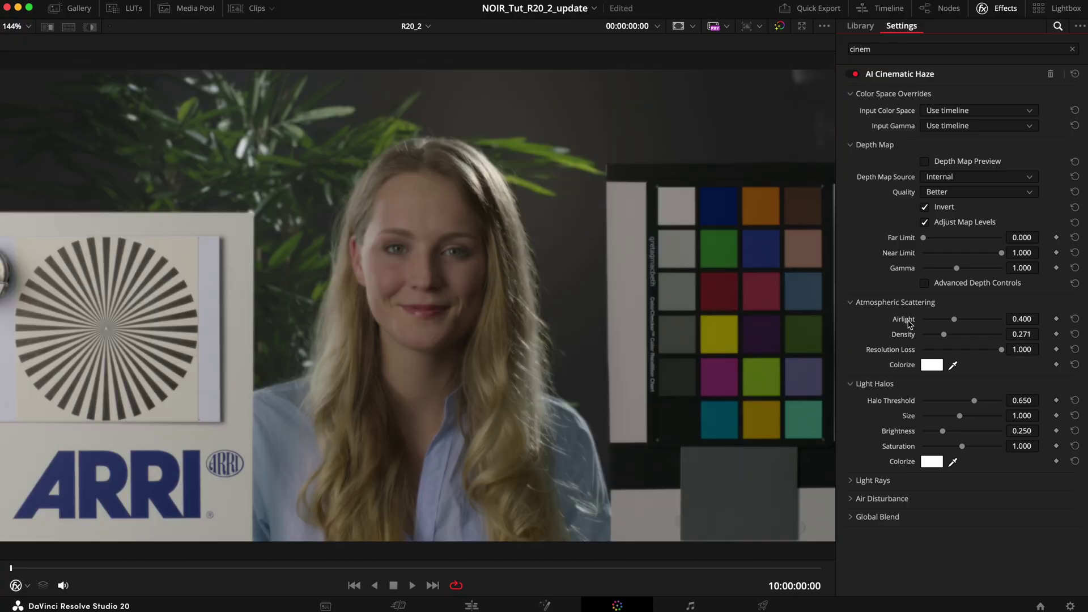
double_click(902, 352)
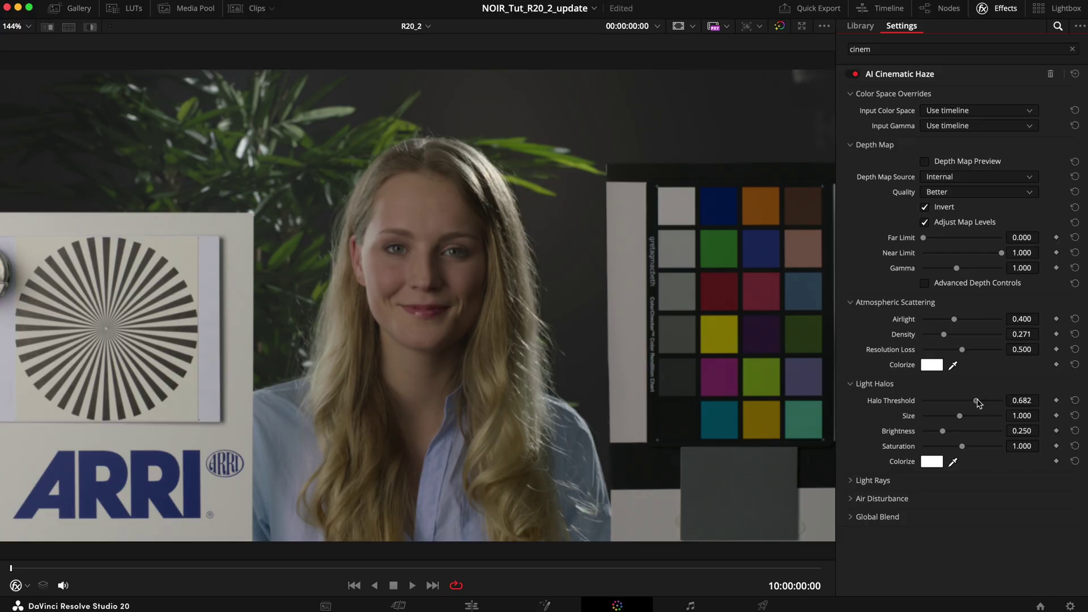
- Set Halo Threshold 0.620 and Size 0.100, then enable light rays with source threshold 0.434
left_click_drag(978, 403, 924, 433)
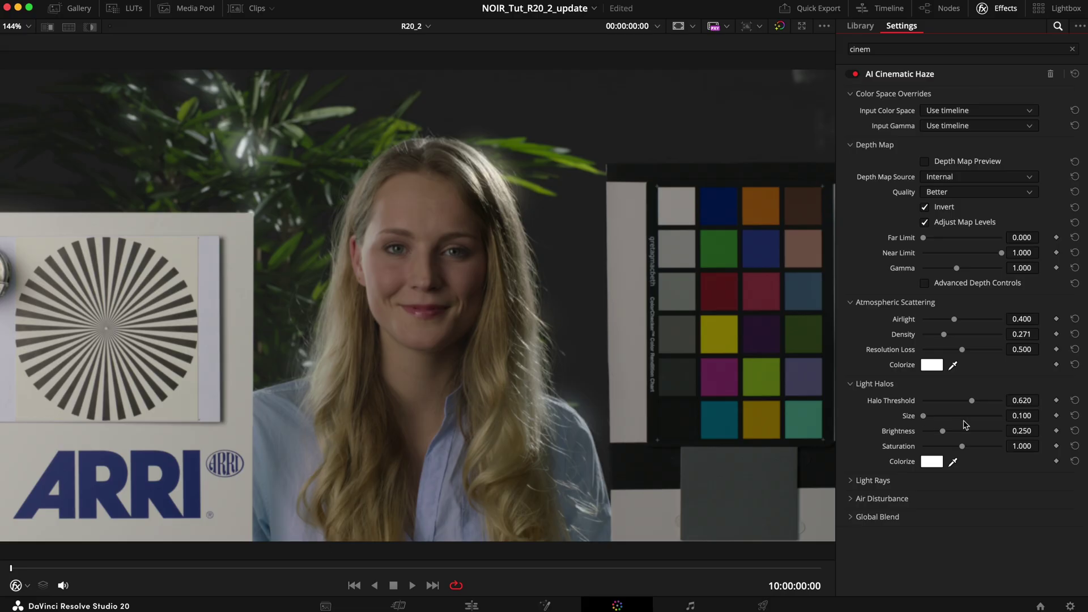
left_click_drag(972, 401, 988, 403)
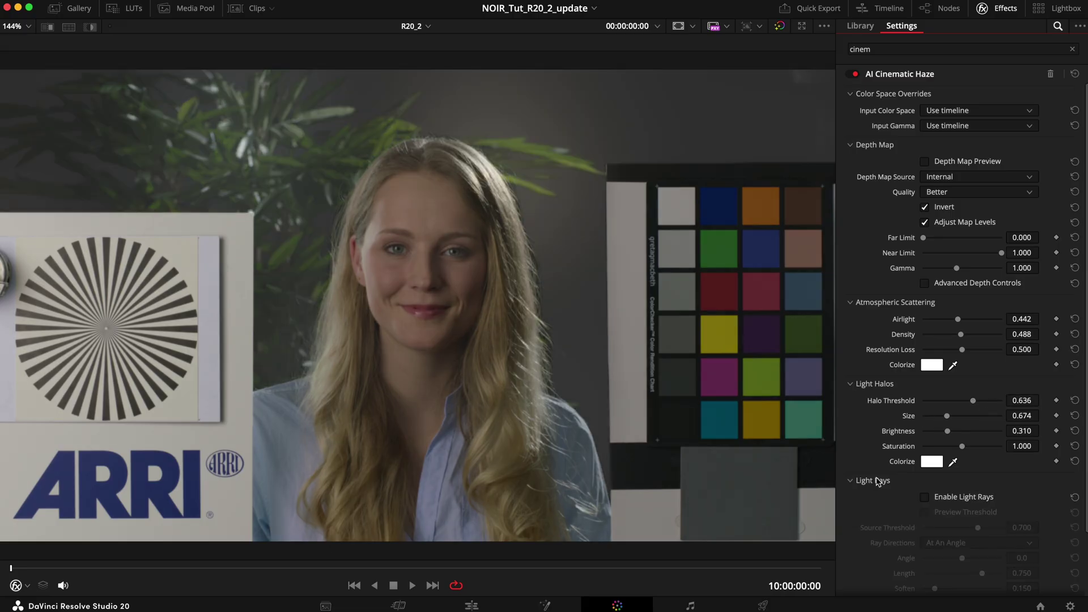
scroll(878, 482, "down", 2)
left_click(951, 426)
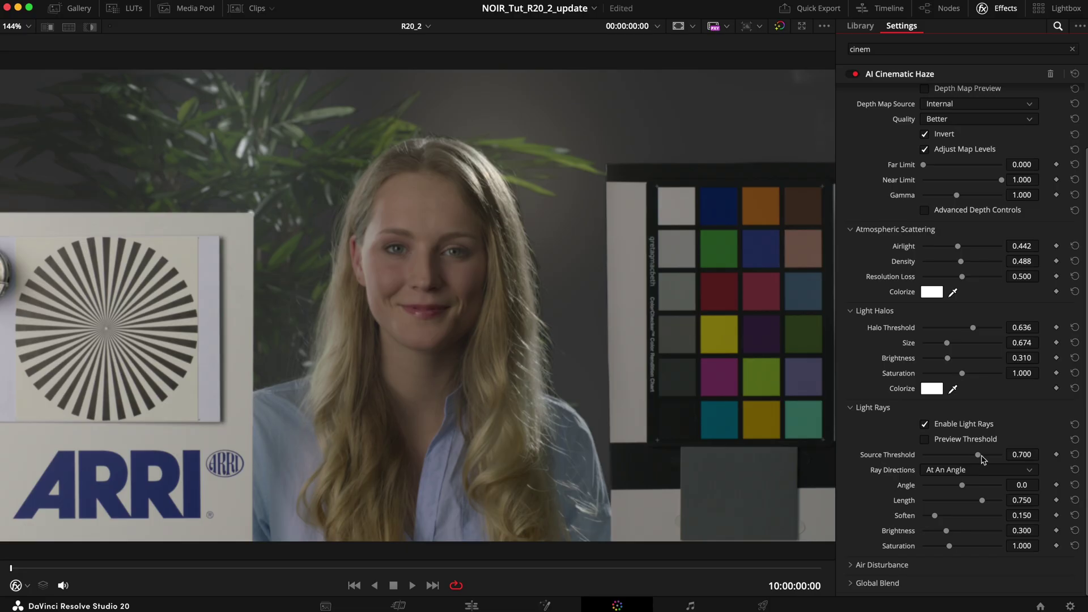
left_click_drag(979, 455, 961, 494)
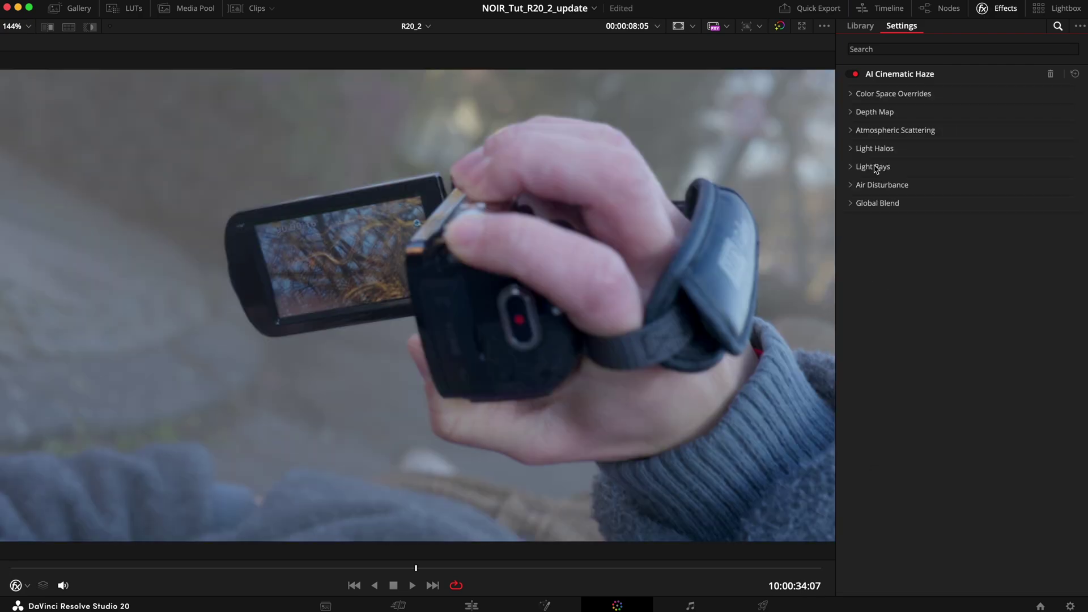
- Expand and enable Air Disturbance, raise its Intensity, and stop playback after previewing
left_click(876, 185)
left_click(938, 204)
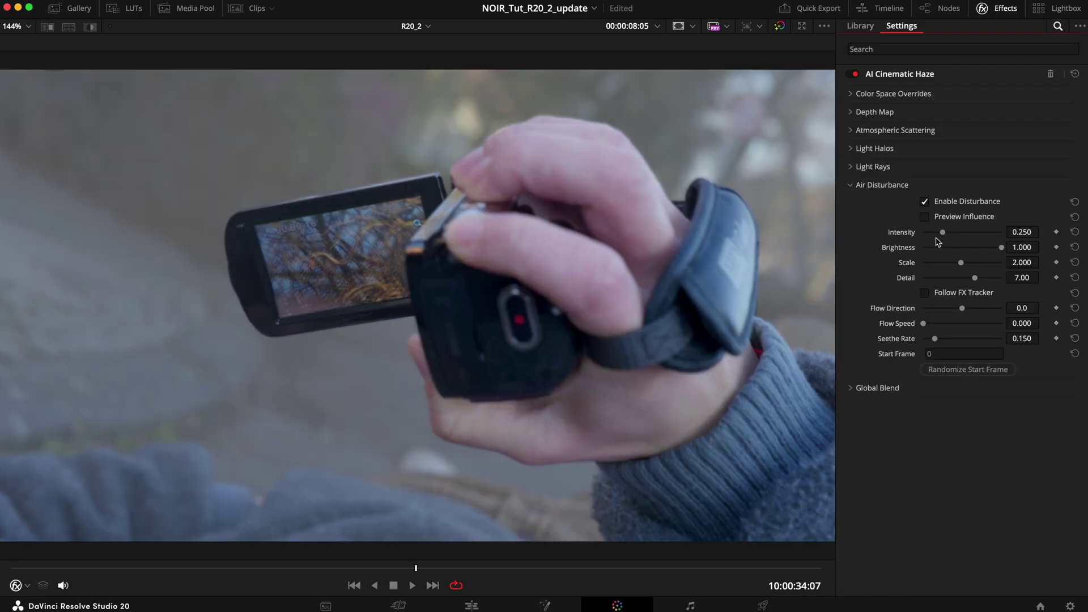
left_click_drag(942, 233, 960, 247)
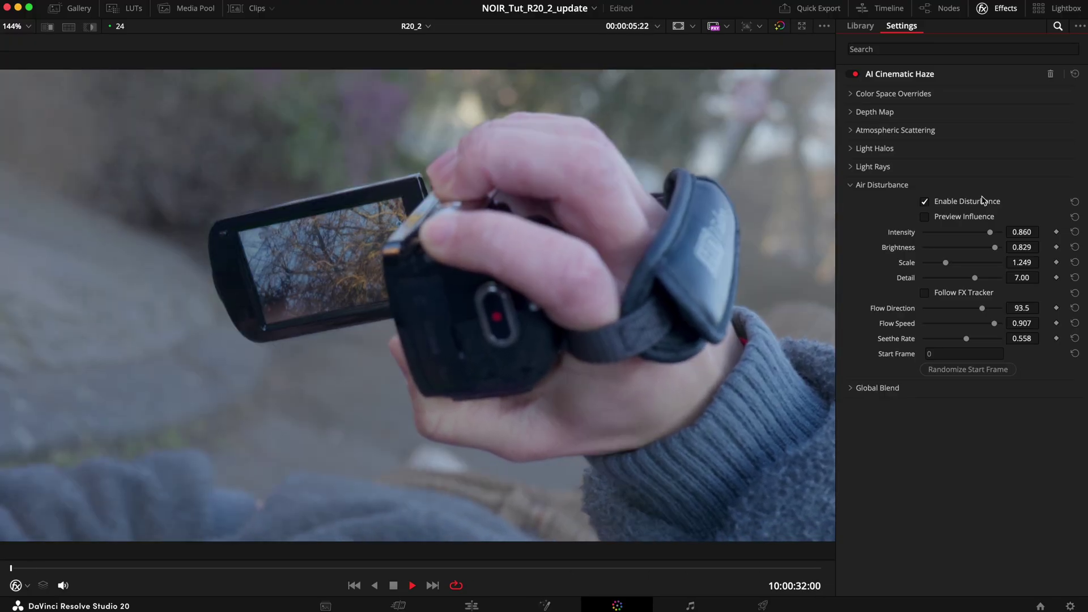
key("space")
- Restore the normal Color page layout and rewire node 02 to run parallel from the source
key("alt+f")
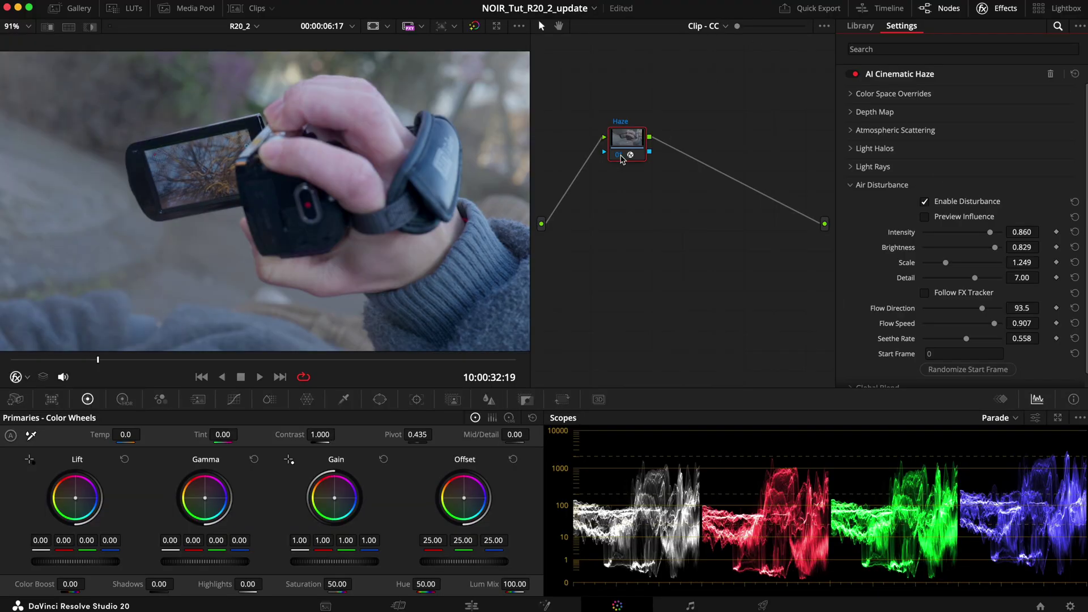
left_click(630, 185)
left_click_drag(629, 184, 629, 206)
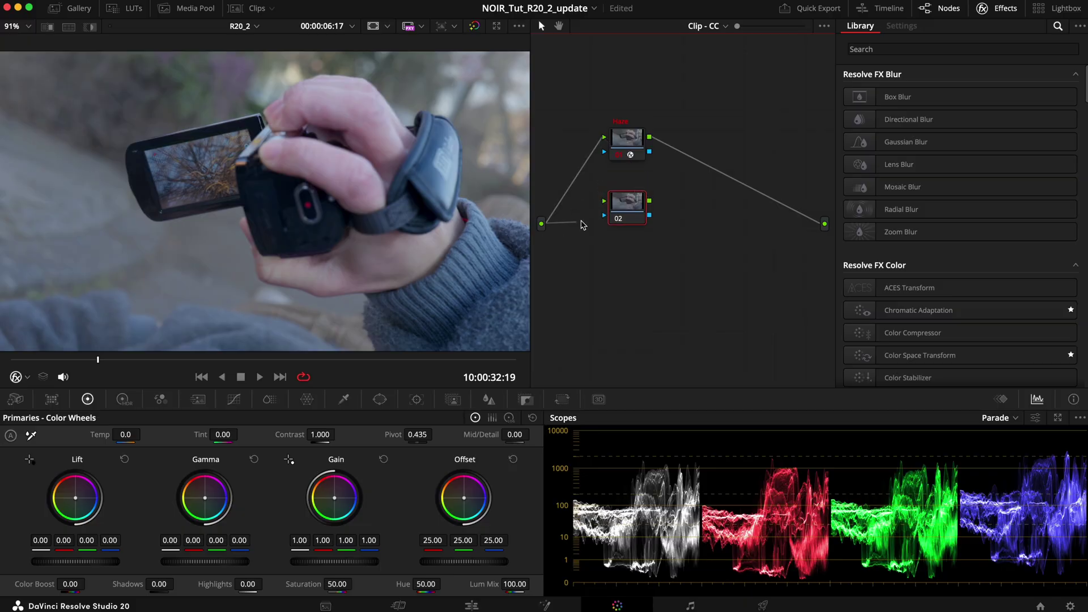
left_click(631, 148)
left_click(627, 204)
- Apply the Depth Map effect to node 02 and link it into the Haze node
left_click(910, 49)
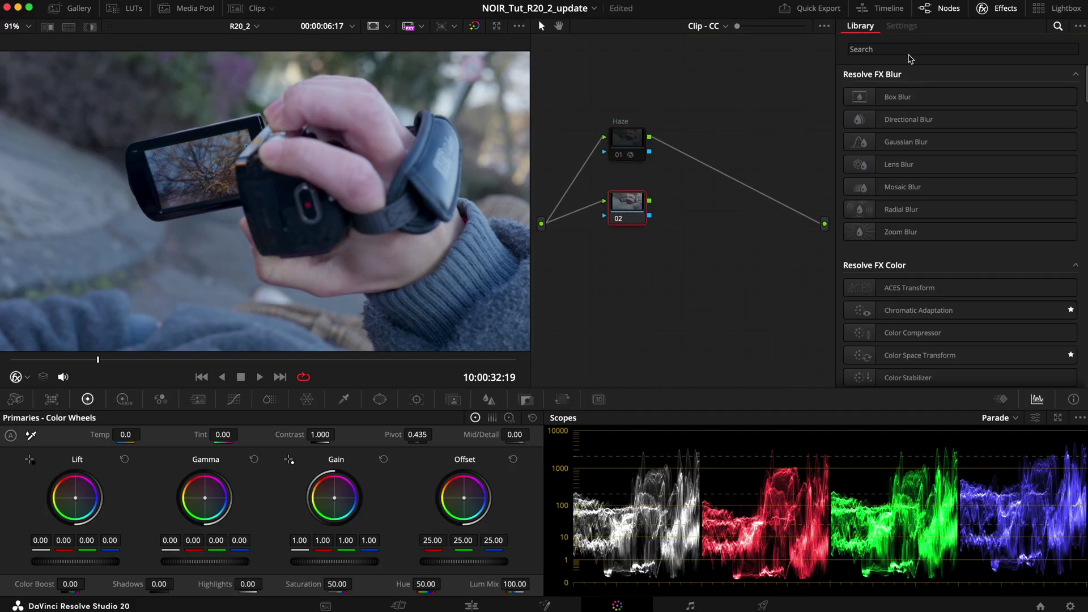
type("depth")
left_click_drag(898, 91, 627, 142)
left_click(629, 140)
- Set Haze's Depth Map Source to From Alpha Input, check the preview, and cache node 02
left_click(945, 143)
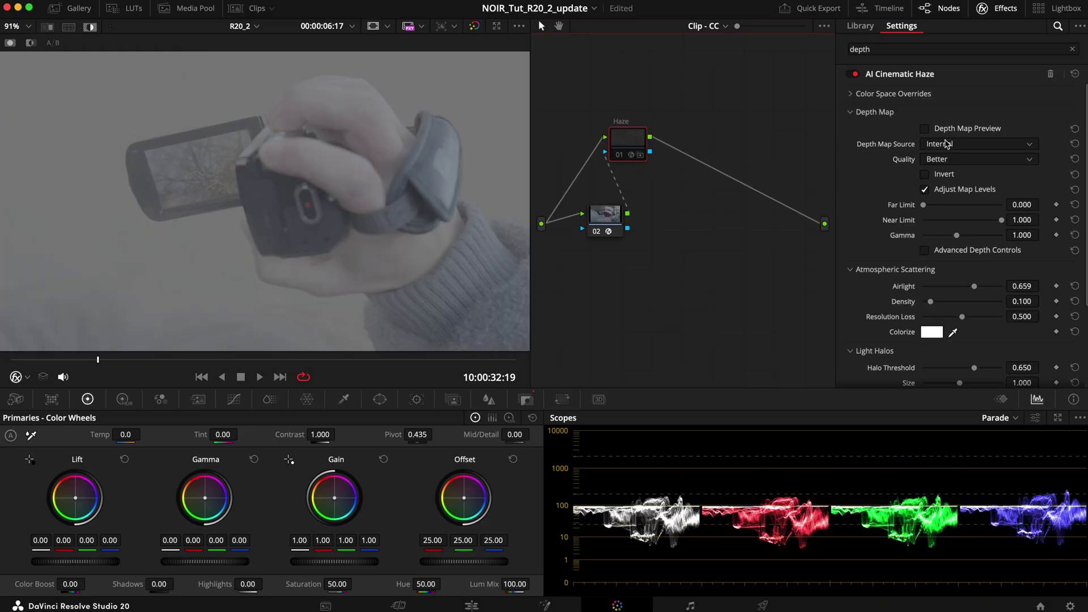
left_click(947, 159)
left_click(924, 129)
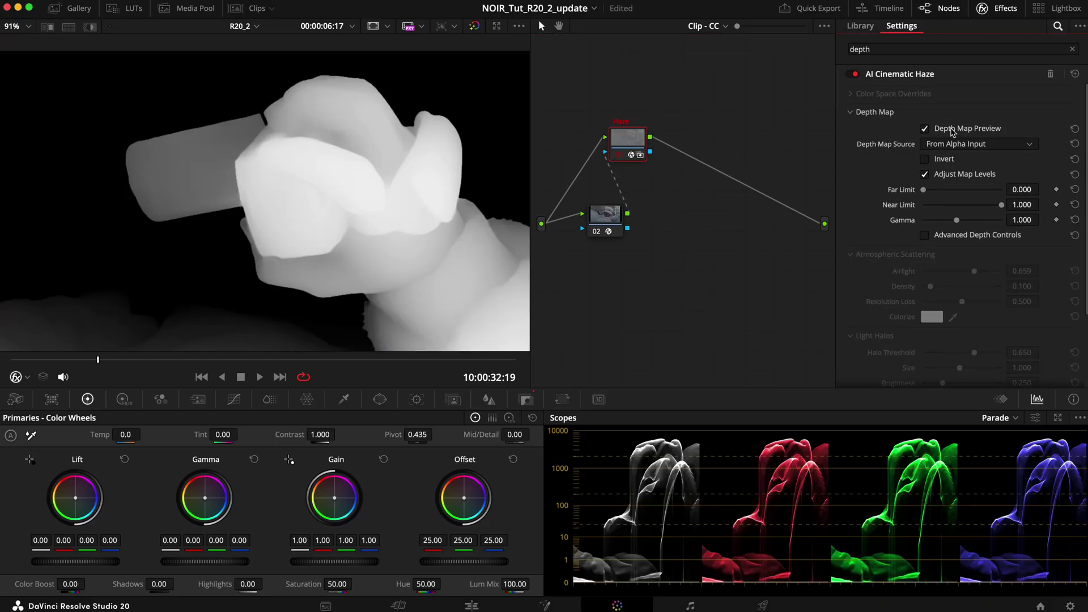
left_click(942, 161)
right_click(598, 216)
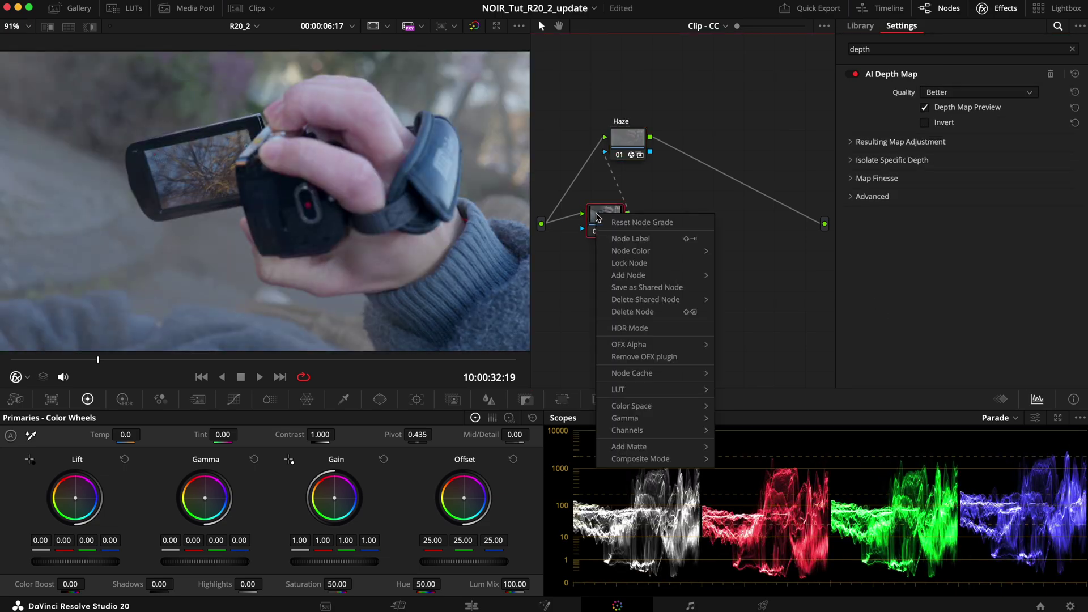
left_click(735, 385)
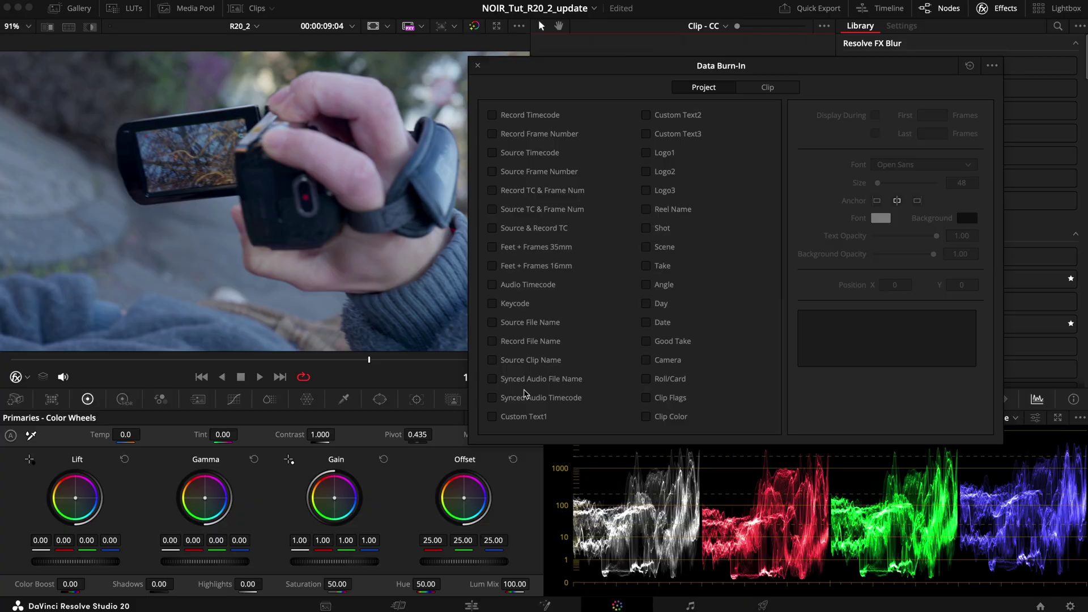
- Enable the Custom Text1 burn-in and move the Data Burn-In window up and right
left_click(492, 417)
left_click(821, 322)
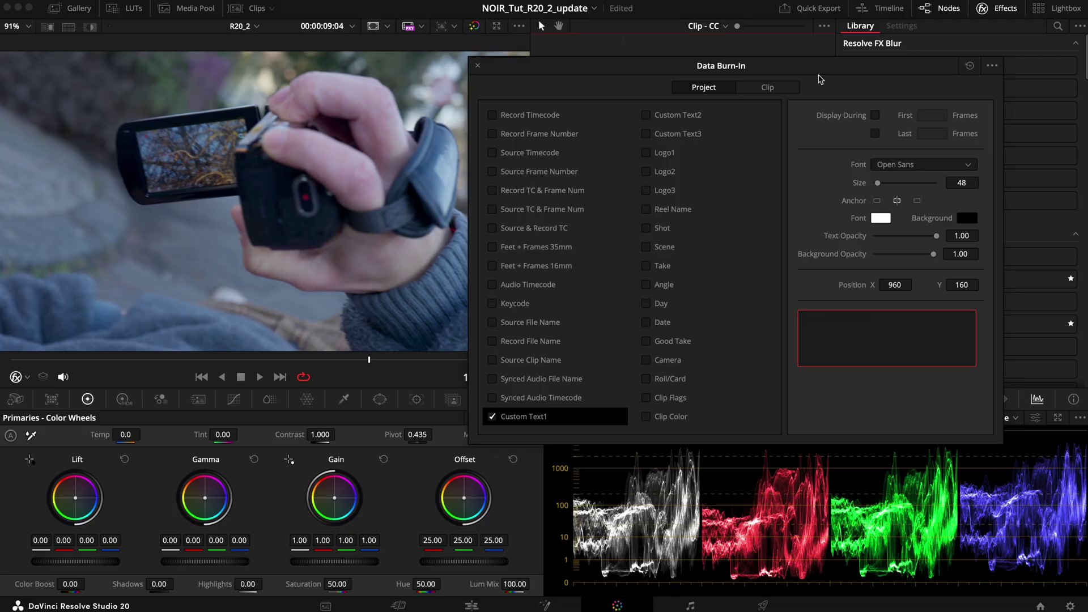
left_click_drag(820, 80, 877, 66)
left_click(899, 311)
- Insert the Date Year token into the Custom Text1 field
type("%Date")
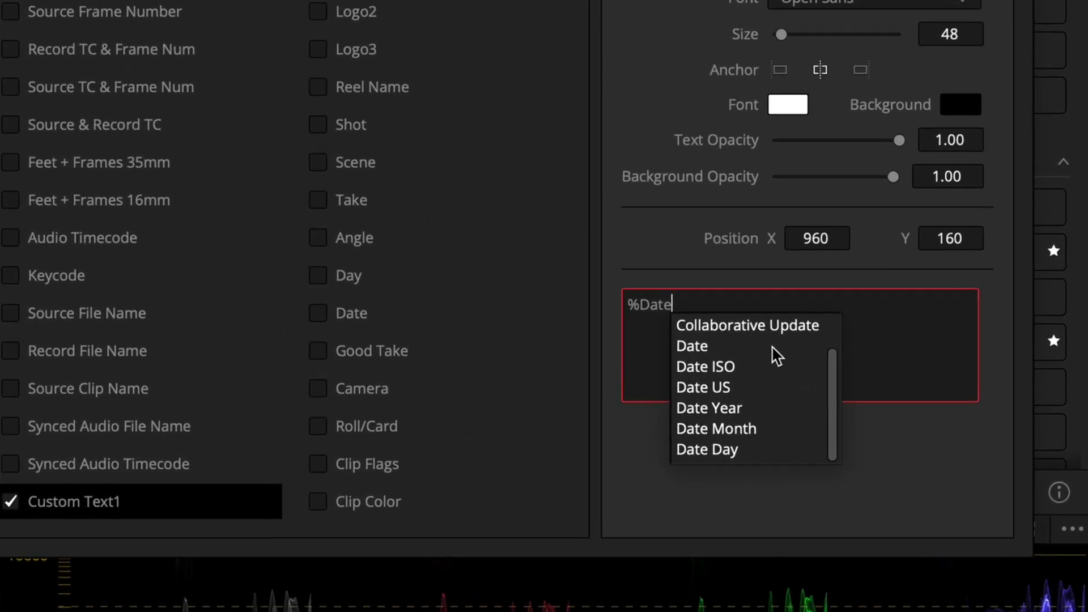
left_click(773, 347)
key("BackSpace")
type("%date")
key("Down")
key("Down")
key("Down")
key("Down")
key("Down")
key("Down")
key("Return")
- Append _Date Month and _Date Day tokens, then '- %time' on a new line
type("_%date")
key("Down")
key("Down")
key("Down")
key("Down")
key("Down")
key("Down")
key("Down")
key("Return")
type("_%")
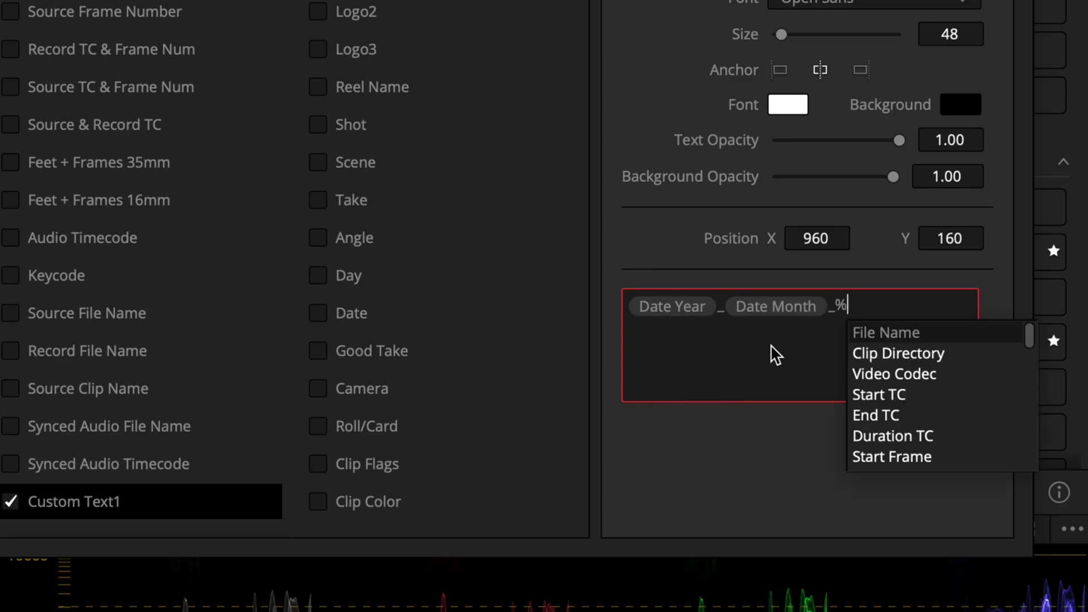
type("Date")
key("Down")
key("Down")
key("Down")
key("Down")
key("Down")
key("Down")
key("Down")
key("Down")
key("Return")
key("Return")
type("- %")
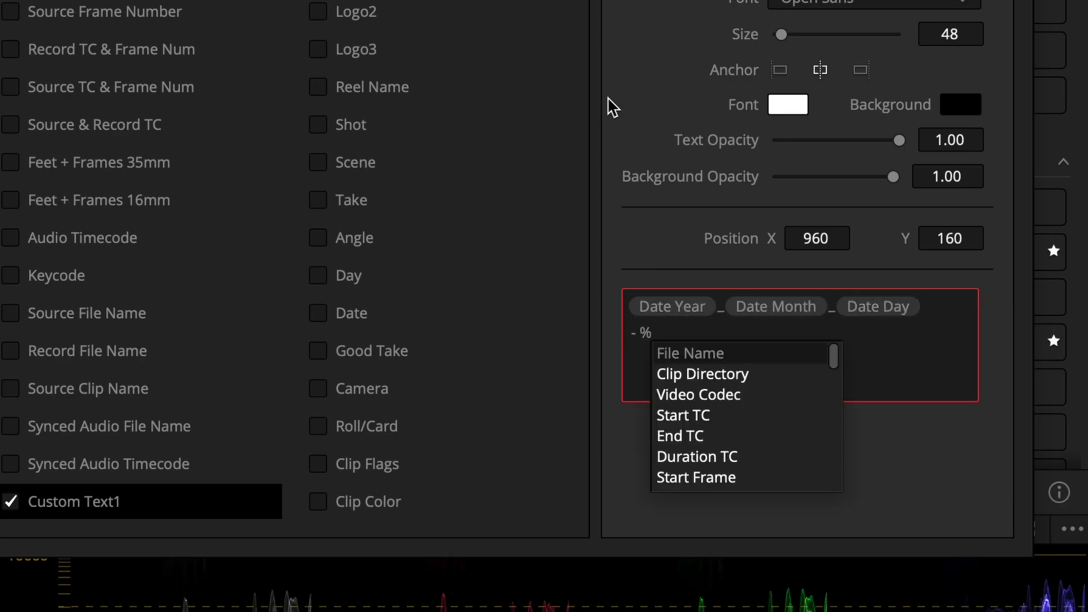
type("time")
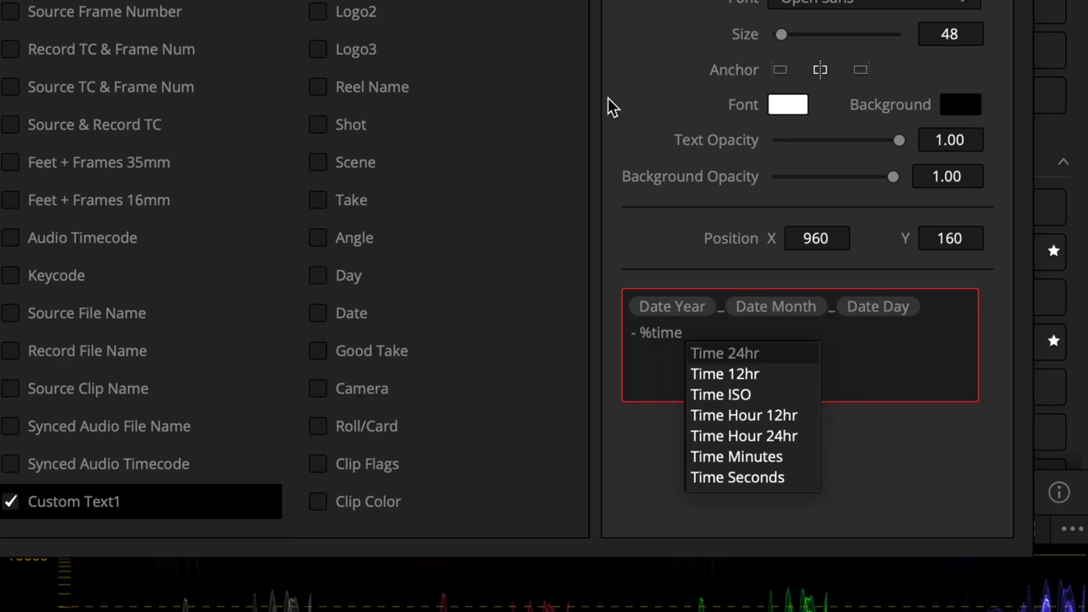